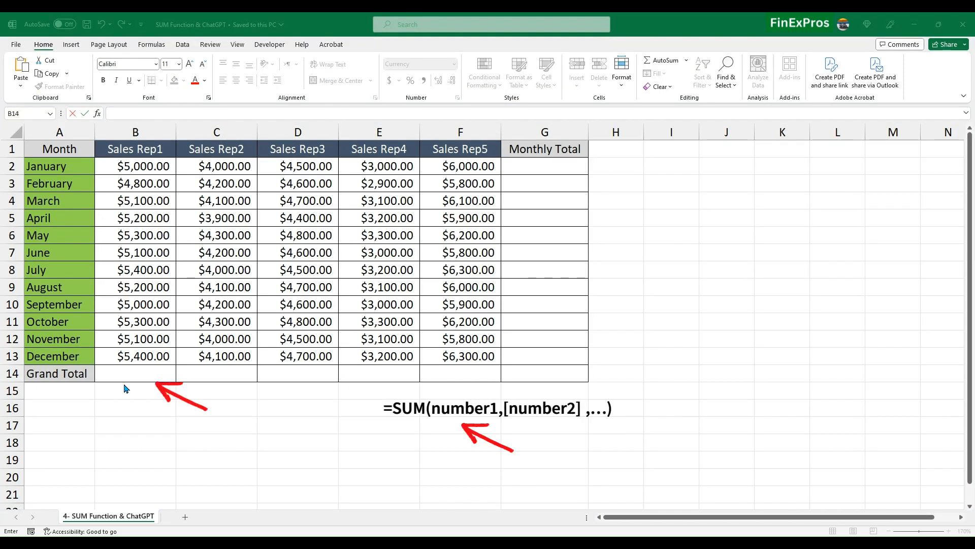
Enter =SUM(B2:B13) in B14 to total the Sales Rep1 column
text(=)
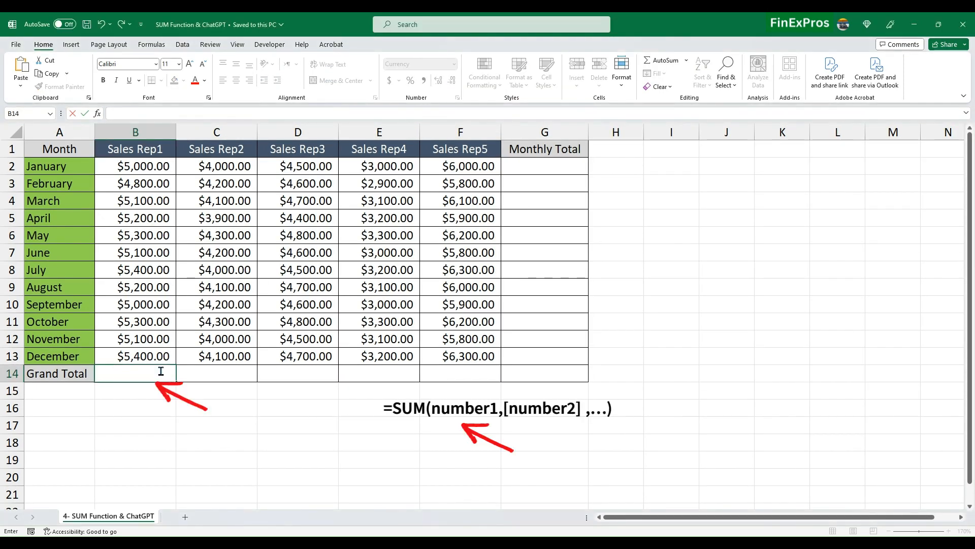
text(SUM()
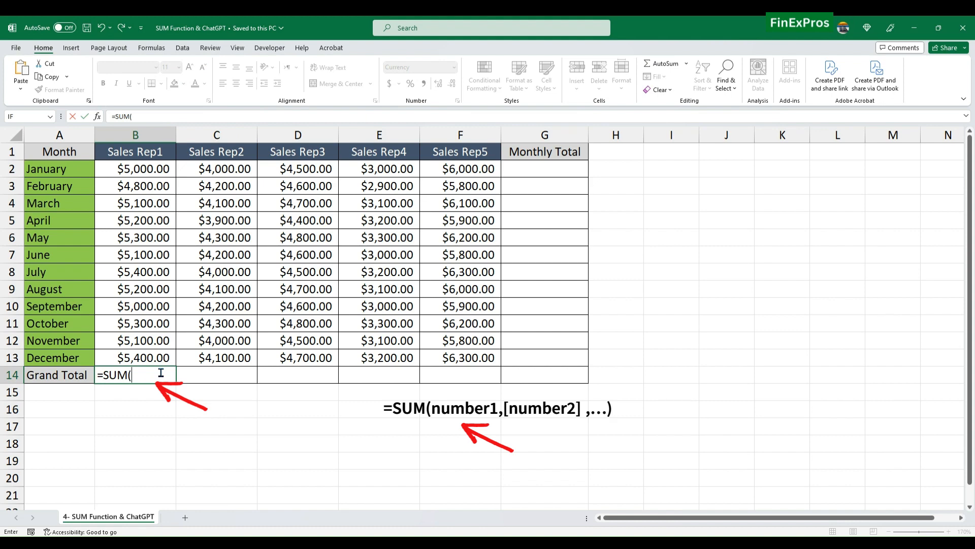
text(B2:B13))
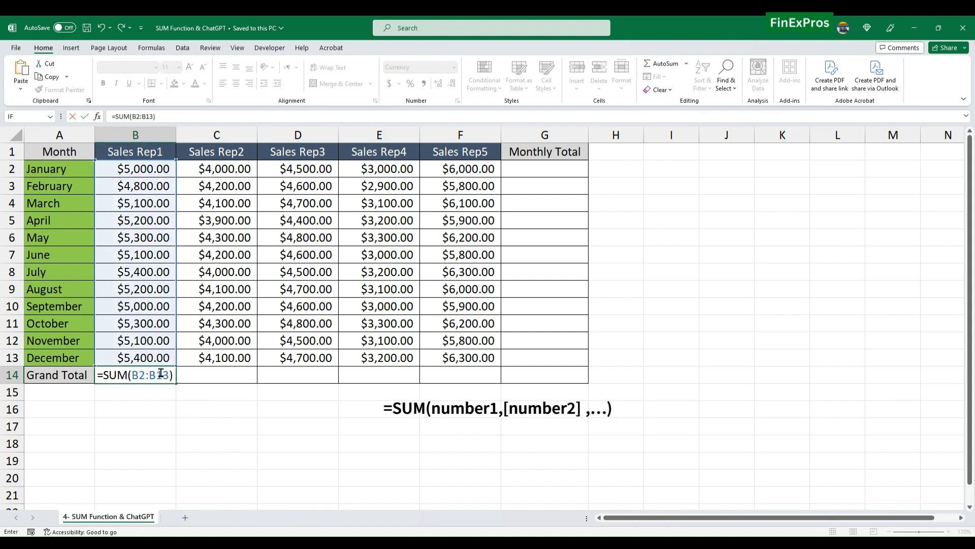
key(Return)
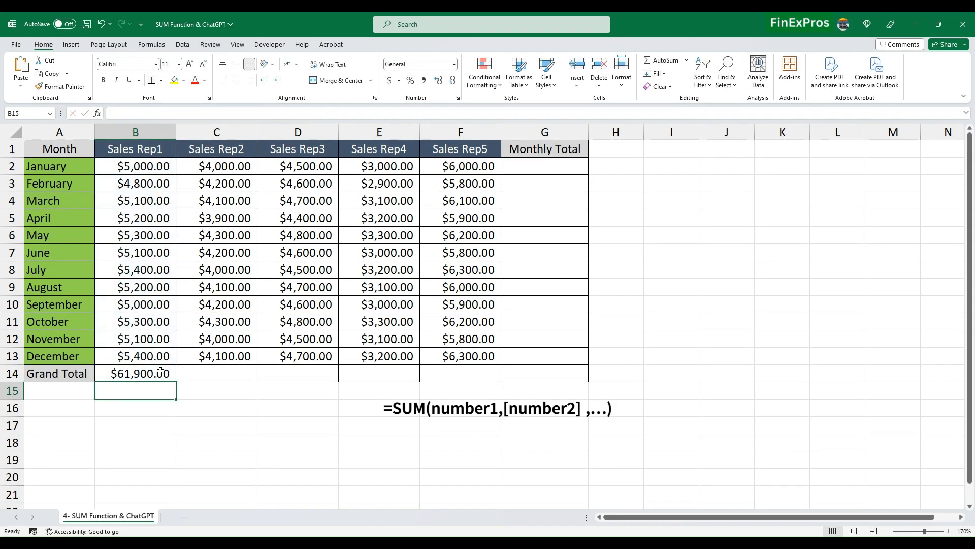
click(211, 378)
click(158, 374)
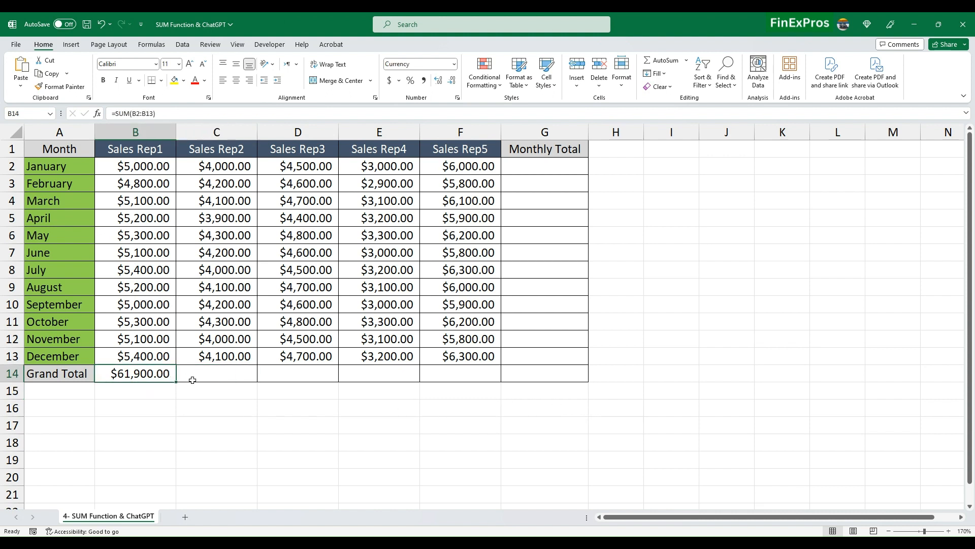
Clear B14 and rebuild the SUM formula by drag-selecting B2:B13
key(Delete)
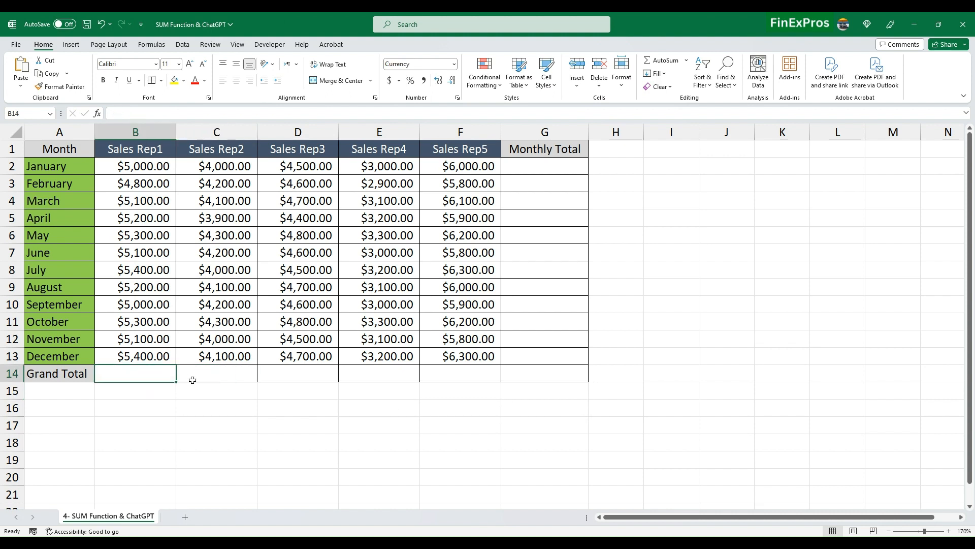
double_click(132, 375)
text(=SUM()
drag(158, 173, 131, 355)
key(Return)
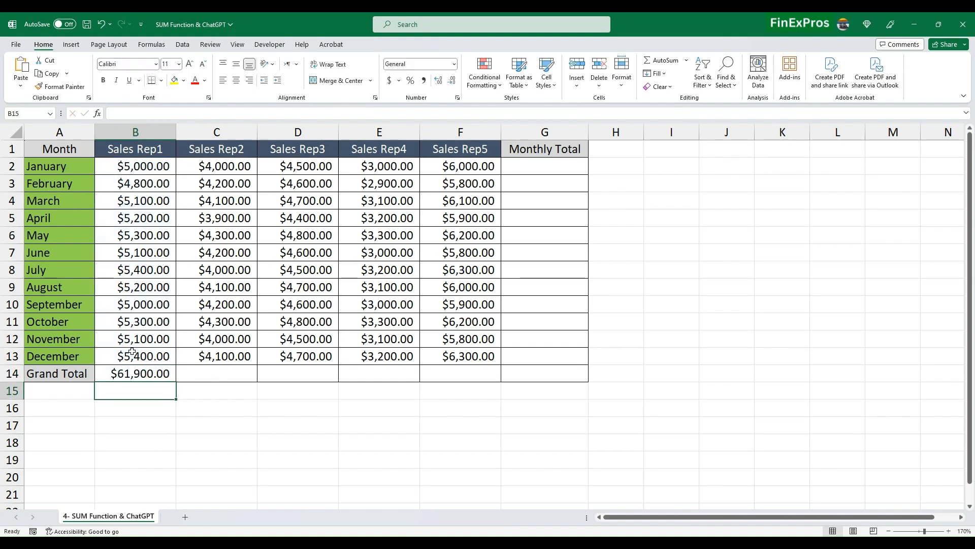
Check the $61,900.00 total against the selected Sales Rep1 figures, then return to A1
click(151, 371)
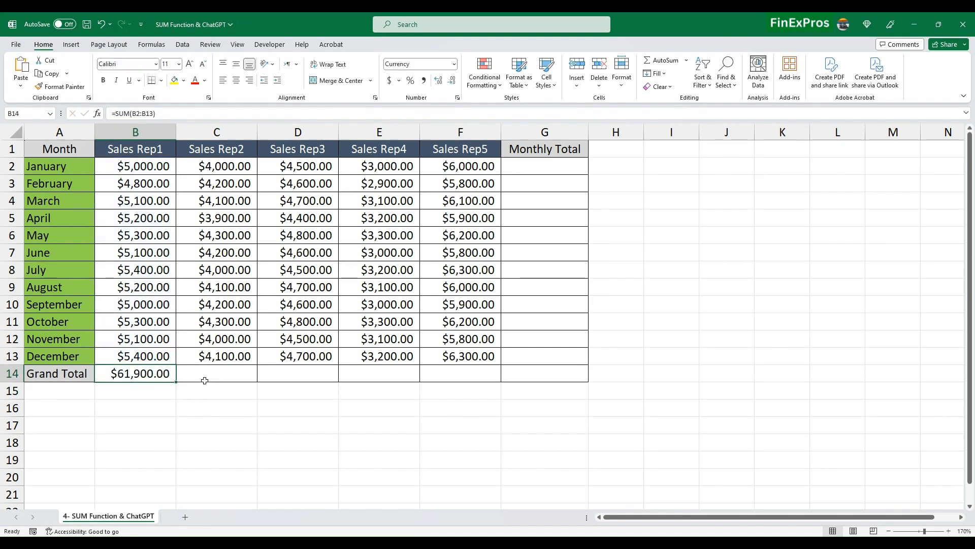
drag(149, 169, 154, 359)
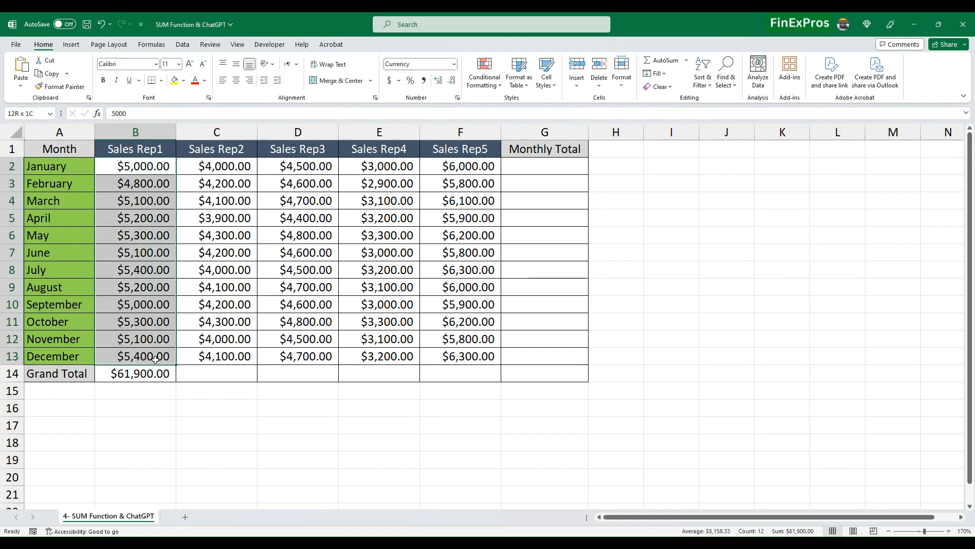
click(151, 373)
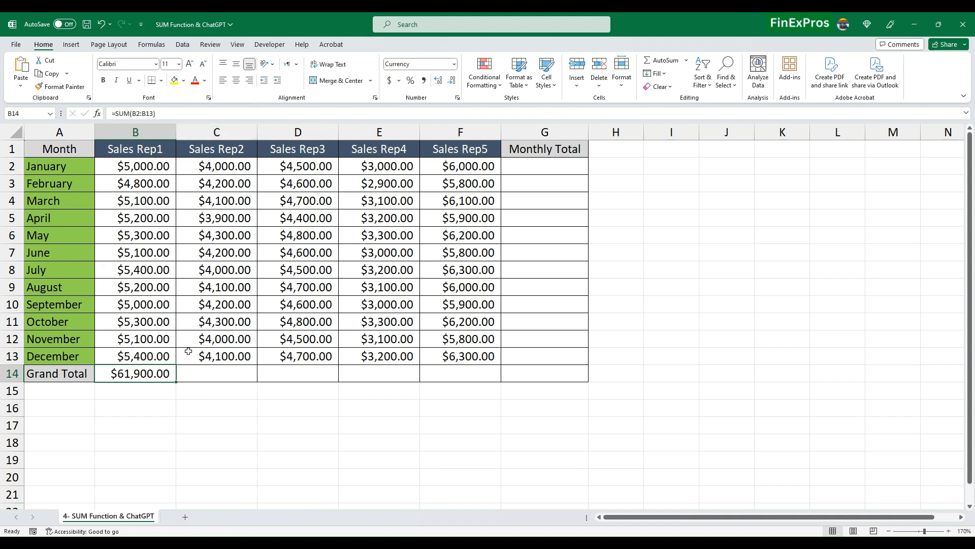
key(ctrl+Home)
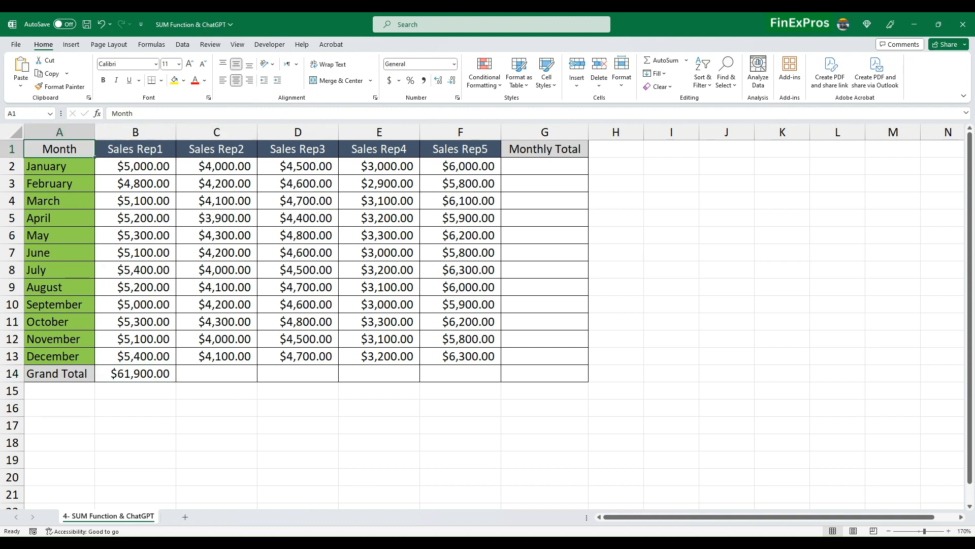
key(alt+Tab)
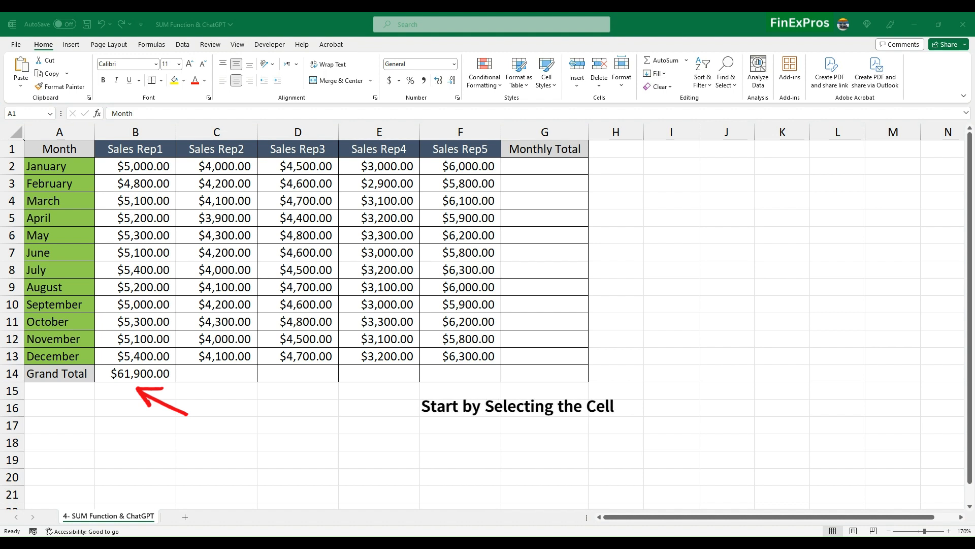
Copy the B14 SUM formula across to F14 to total every sales rep
click(132, 374)
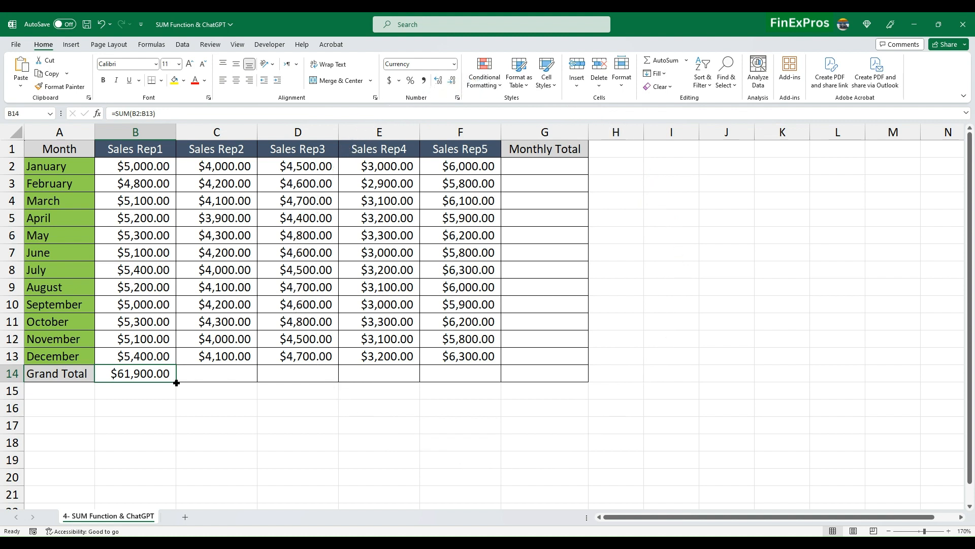
drag(176, 382, 489, 379)
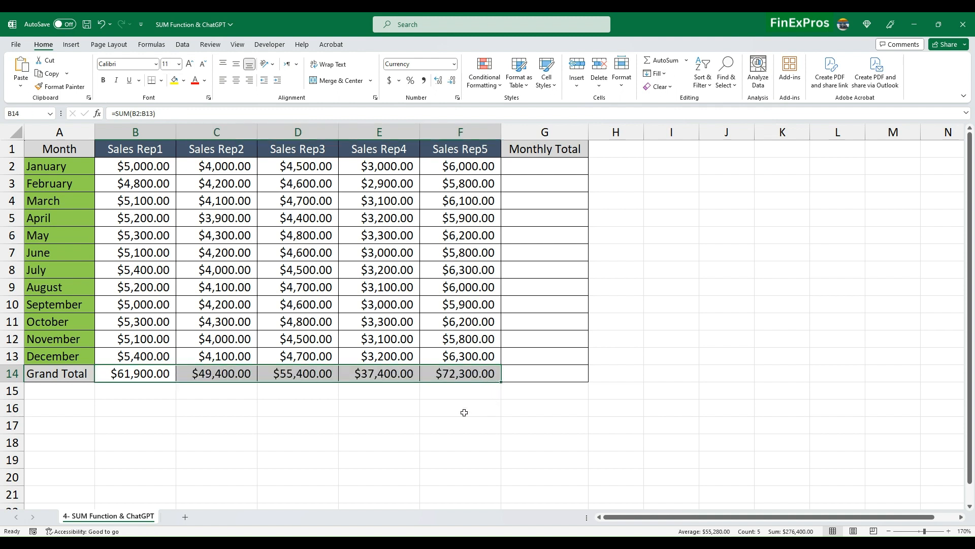
click(278, 434)
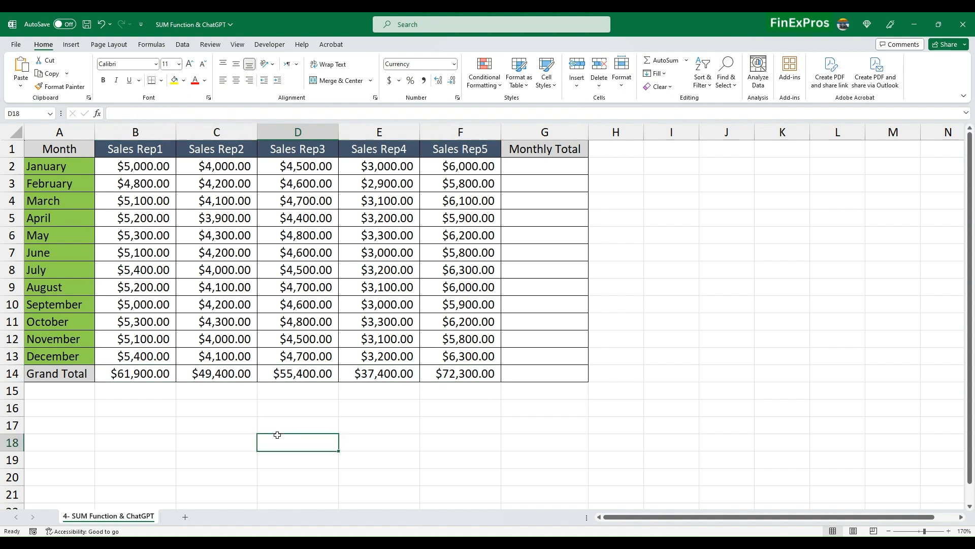
click(293, 404)
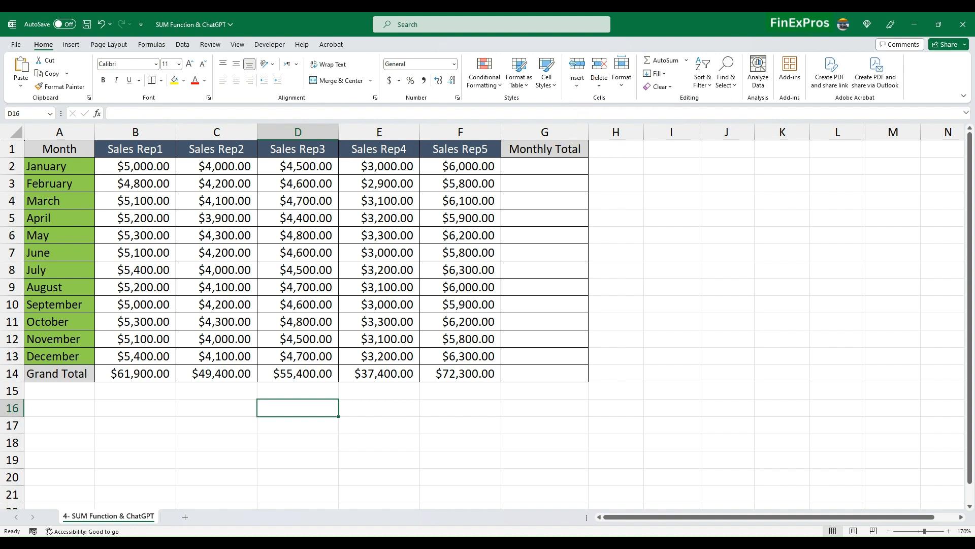
Enter =SUM(B2:F2) in G2 for January's total and compare it with January's figures
click(541, 168)
text(=SUM()
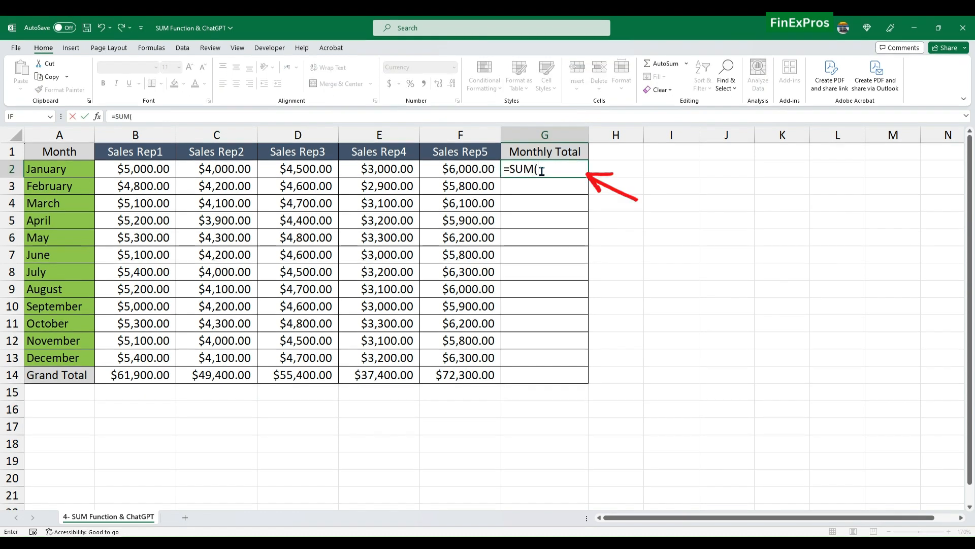
text(B2:F2)
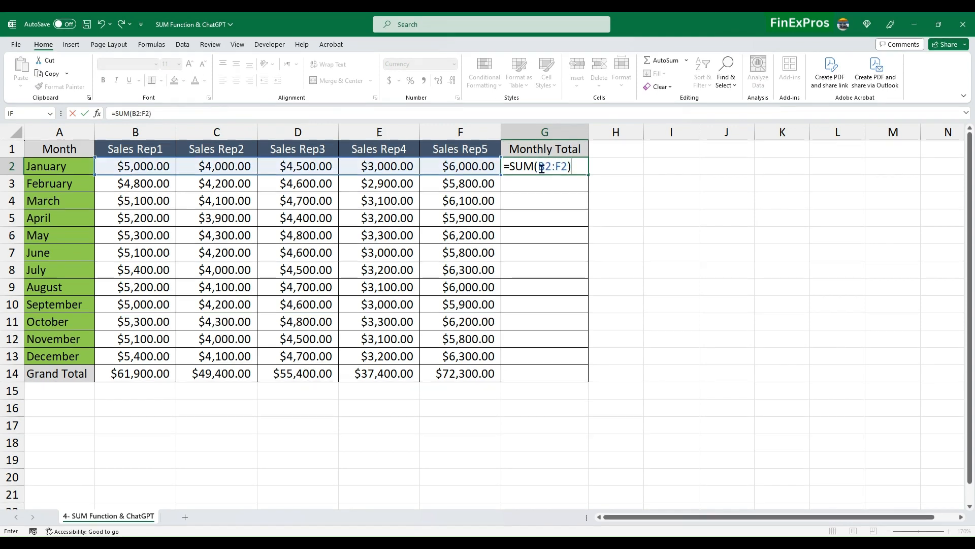
key(Return)
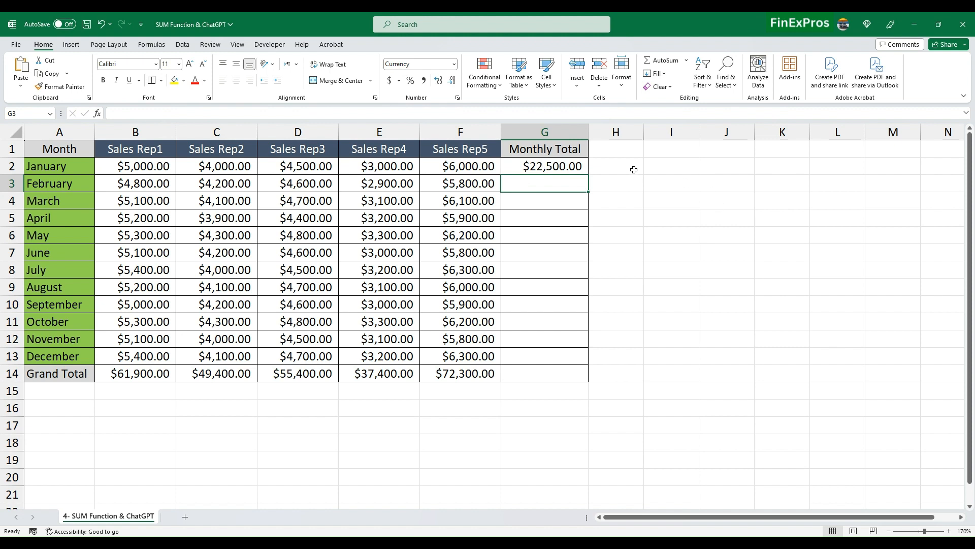
click(604, 168)
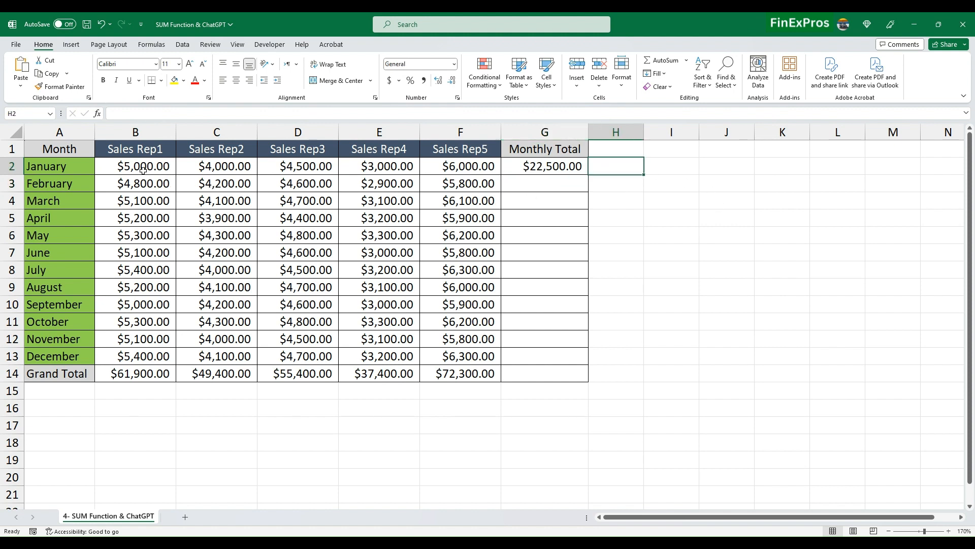
drag(137, 166, 191, 164)
drag(192, 163, 488, 167)
click(537, 166)
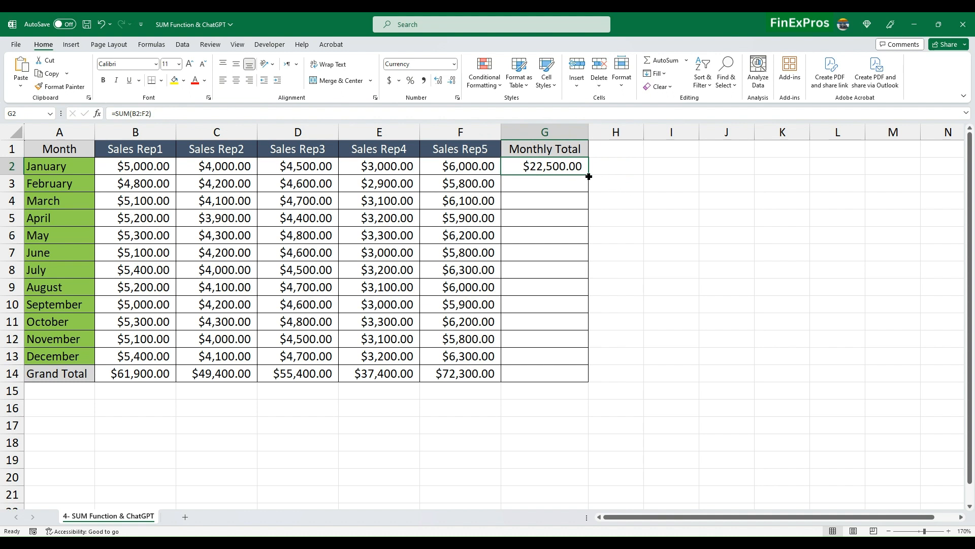
Fill the G2 formula down through G14, giving $276,400.00 overall
drag(588, 179, 590, 361)
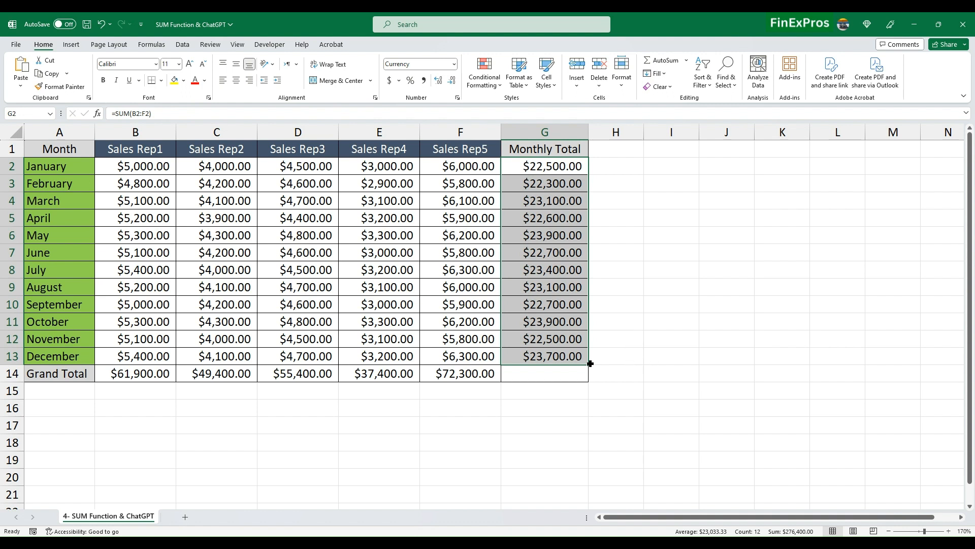
drag(590, 363, 590, 377)
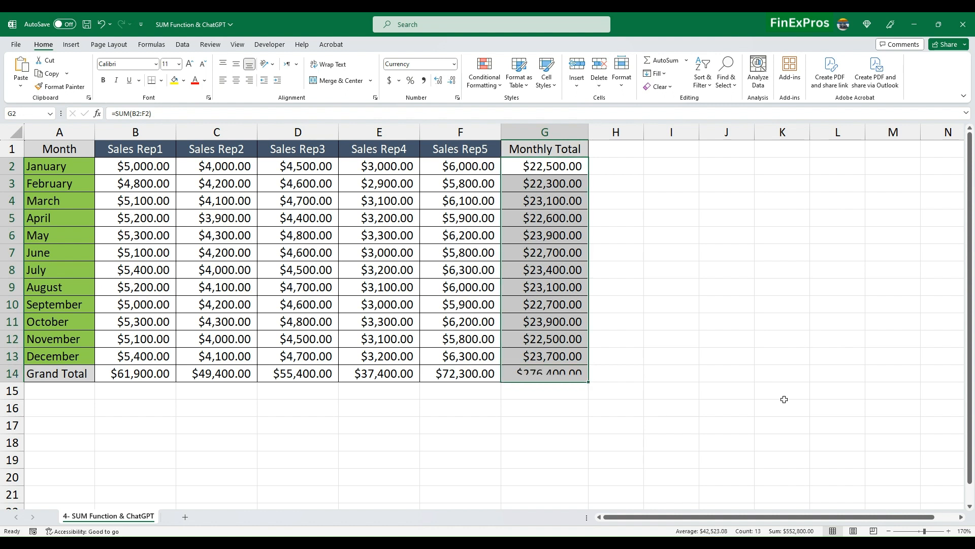
click(658, 306)
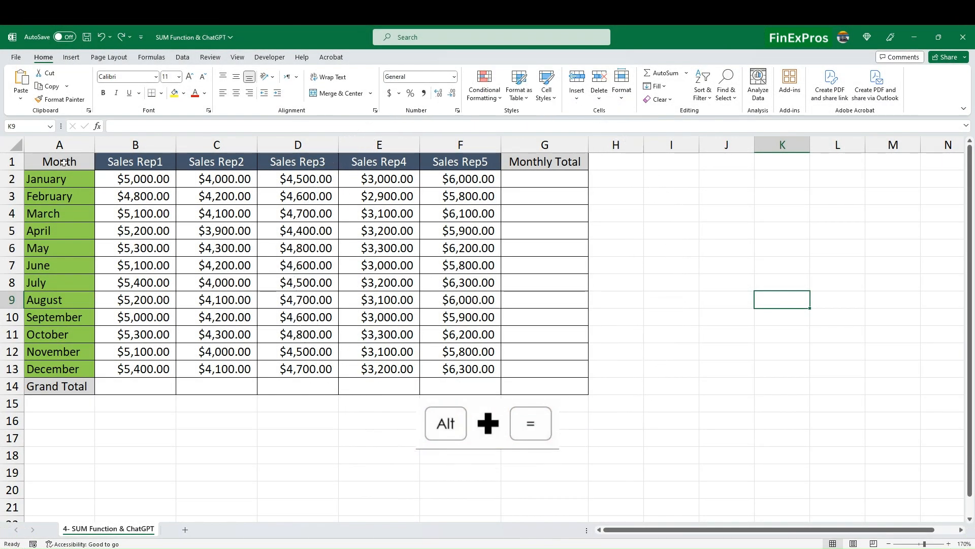
AutoSum all row and column totals at once with Alt+= on A1:G14
drag(56, 161, 538, 384)
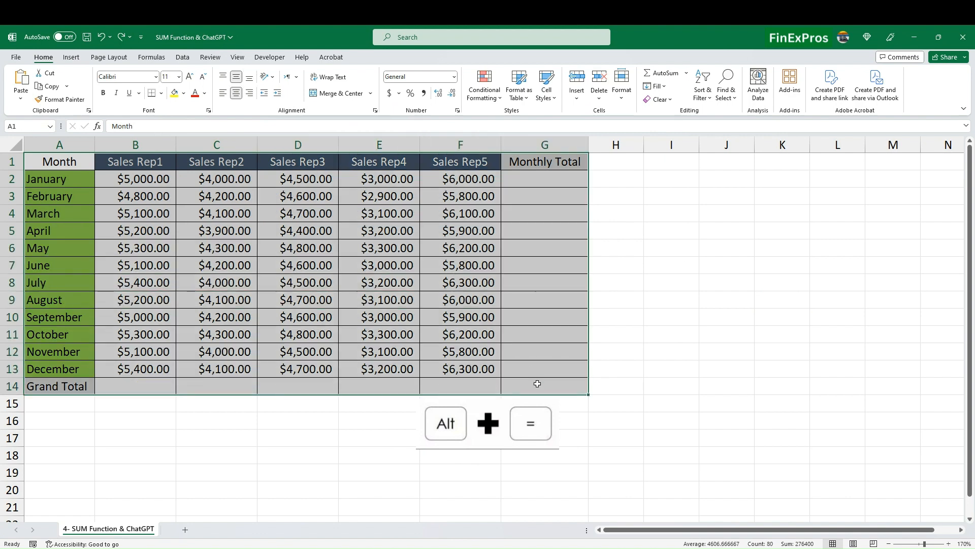
key(alt+equal)
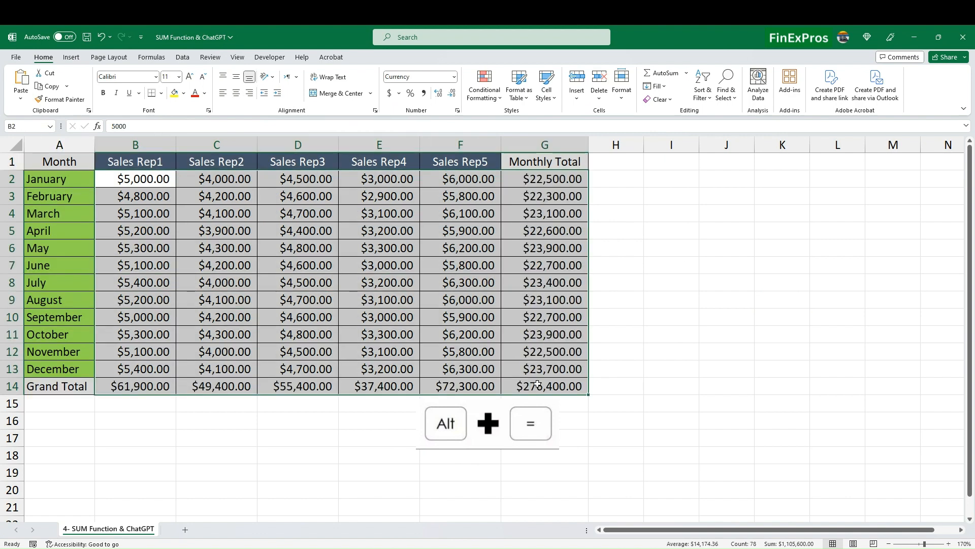
click(632, 384)
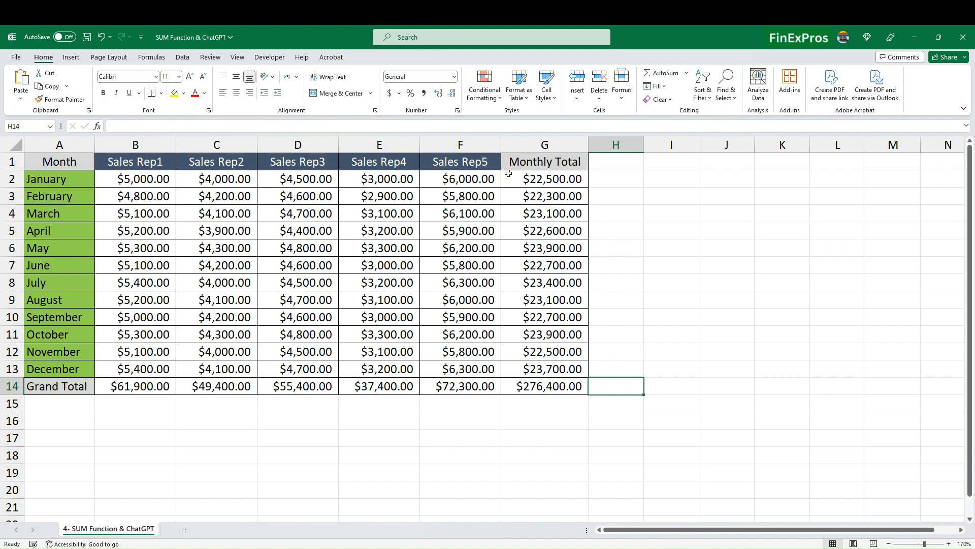
Review the regenerated Monthly Total column, Grand Total row and completed table
drag(508, 174, 539, 388)
click(147, 386)
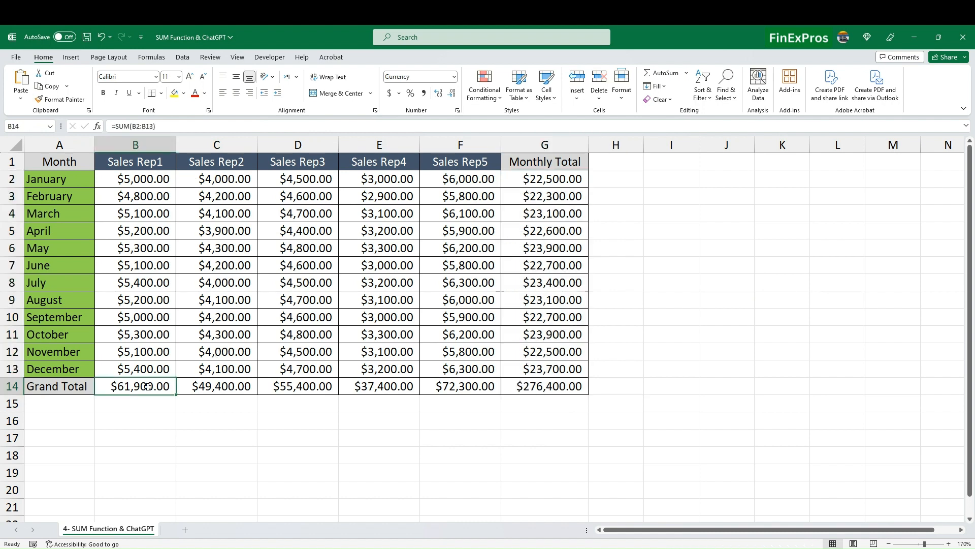
drag(148, 386, 543, 387)
click(684, 294)
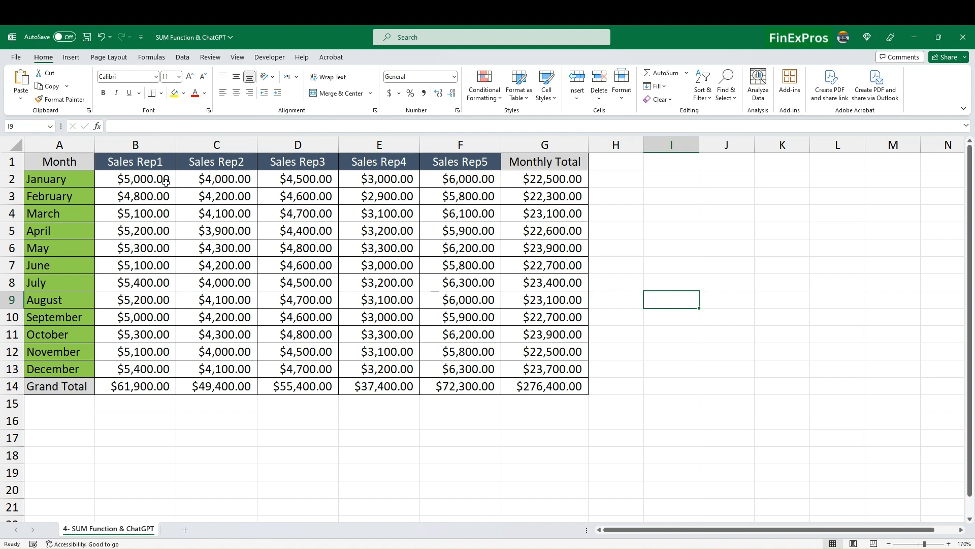
drag(57, 162, 554, 389)
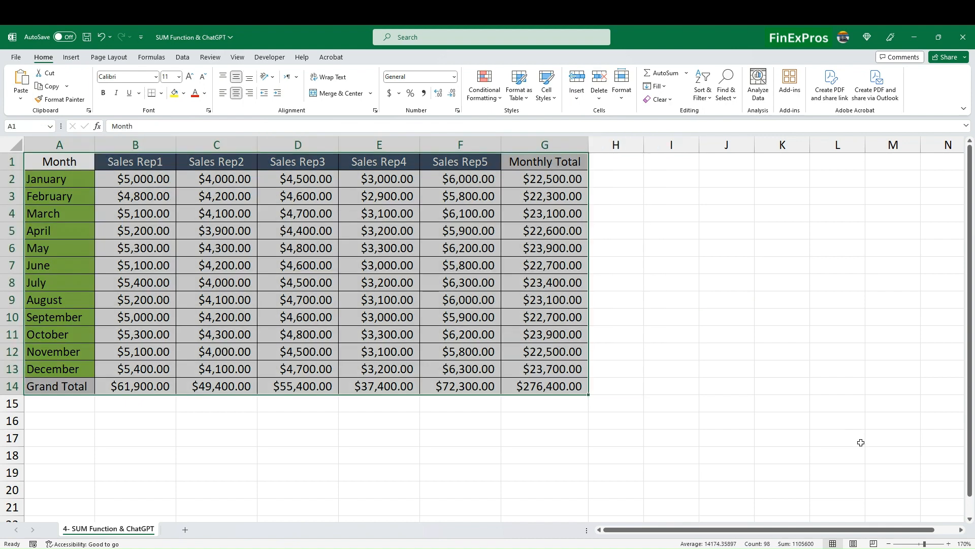
click(758, 364)
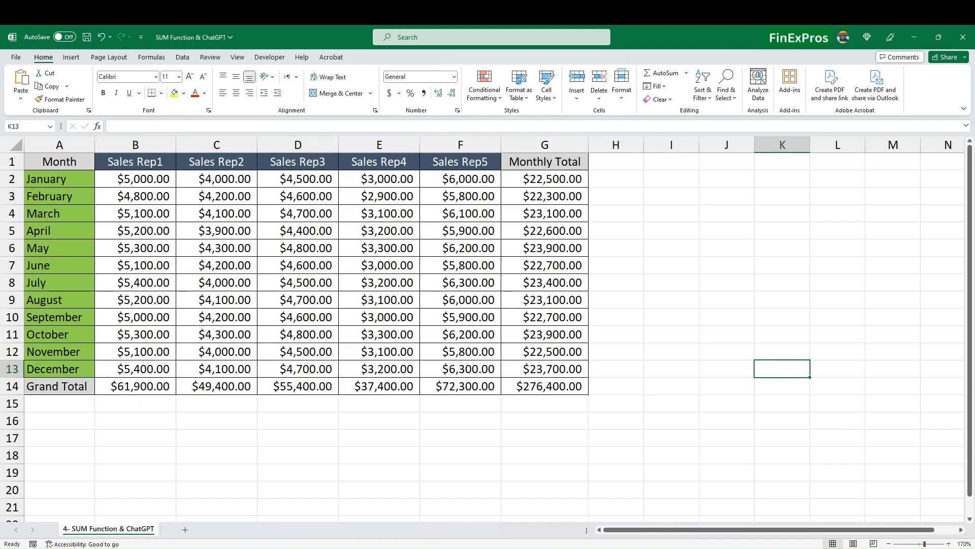